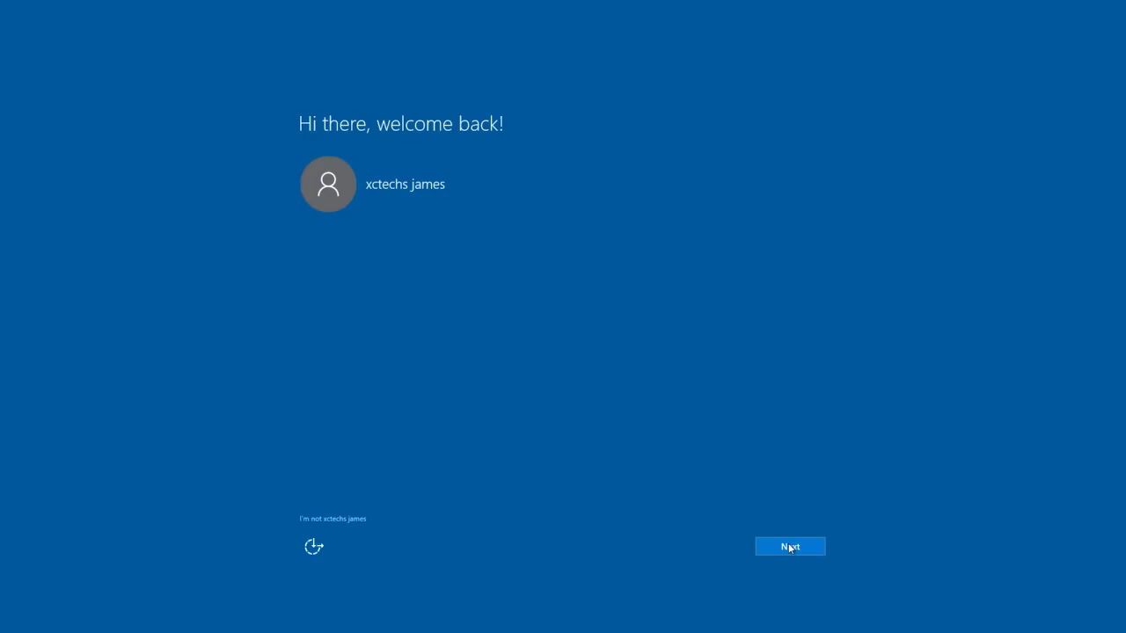
Step: Finish setup accepting express settings and default apps, then bring up Start on the new desktop
click(789, 547)
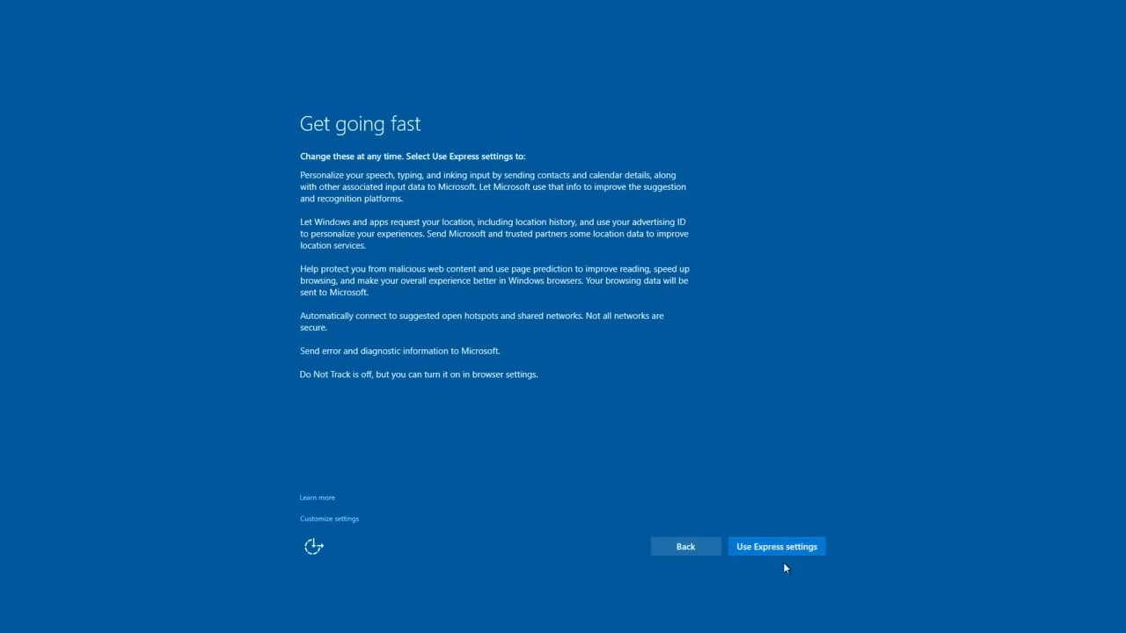
click(784, 547)
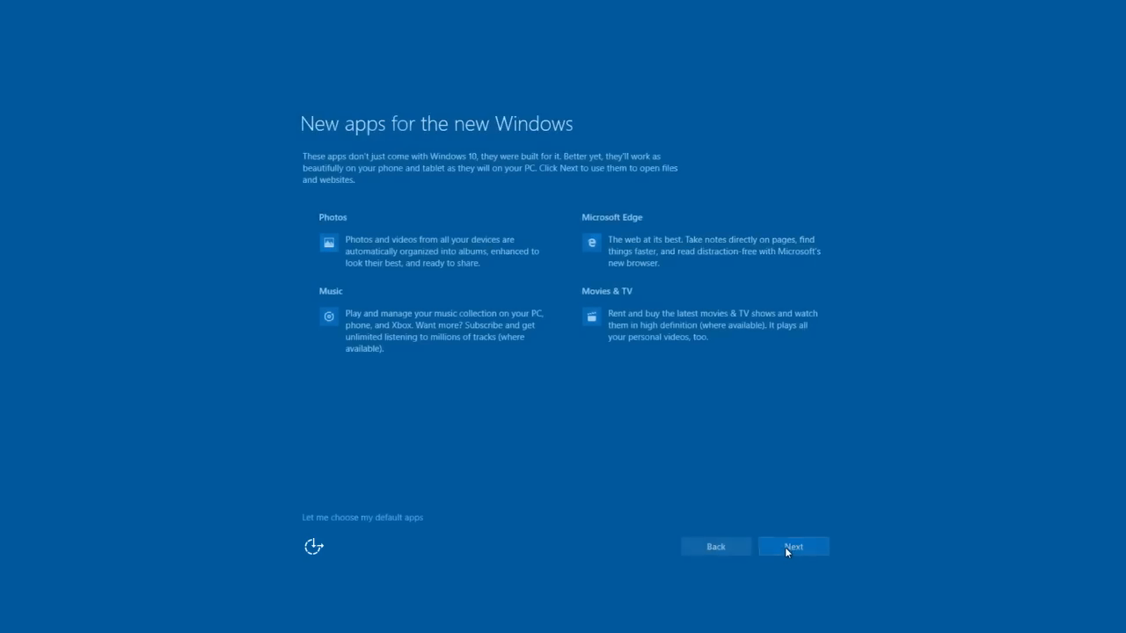
click(786, 549)
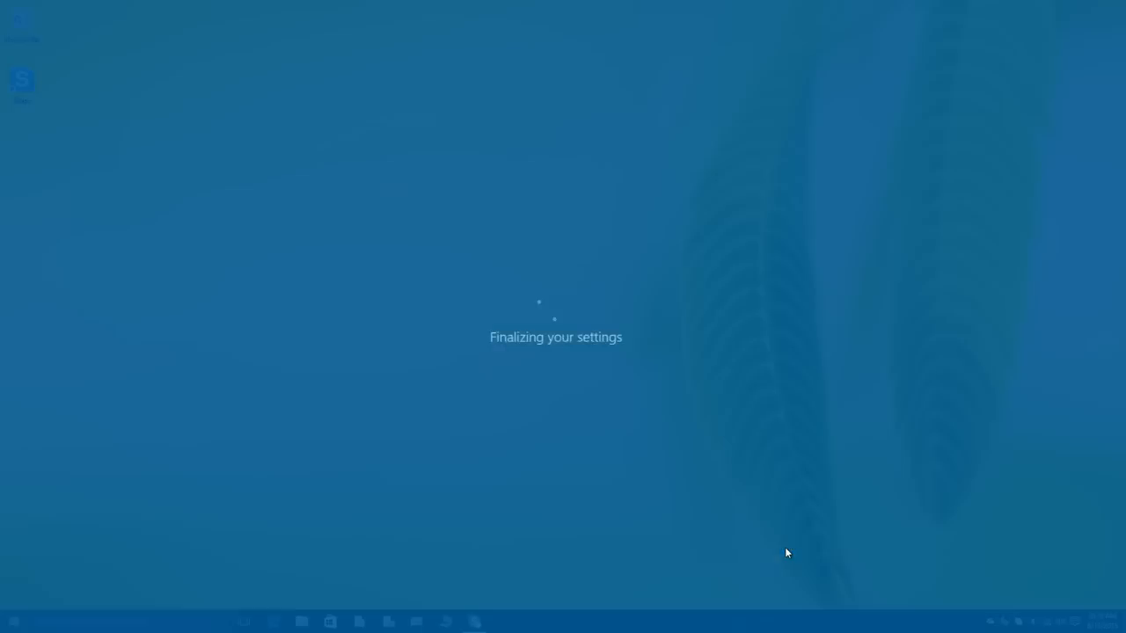
click(14, 622)
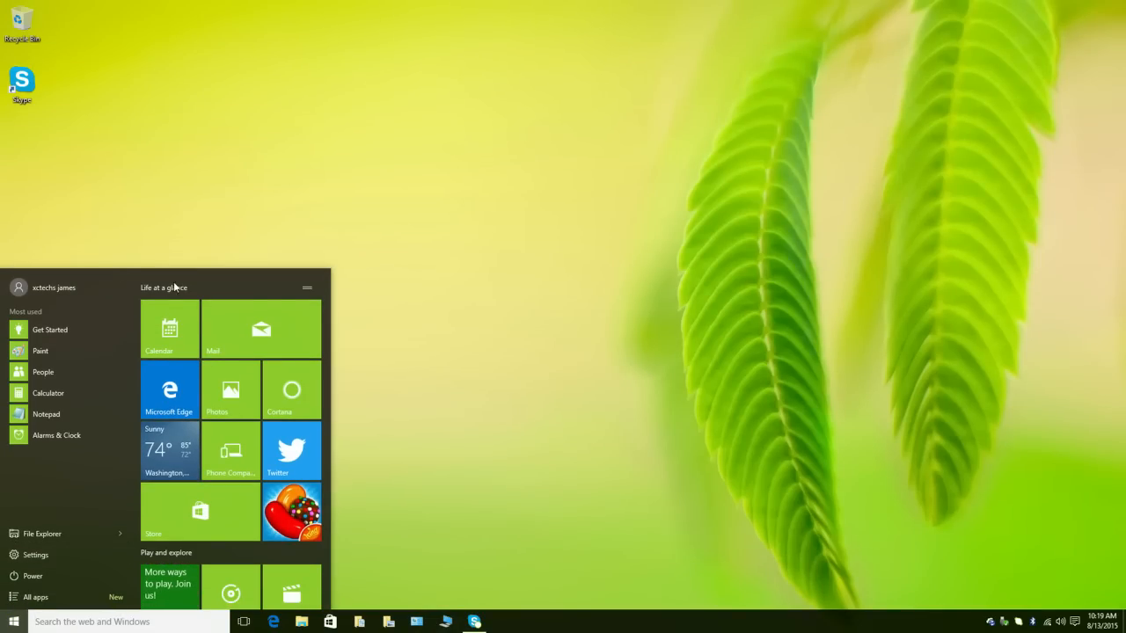
Step: Try dragging the Life at a glance tile group and browse the full All apps list, returning to the main view
mouse_move(321, 352)
drag(309, 290, 302, 304)
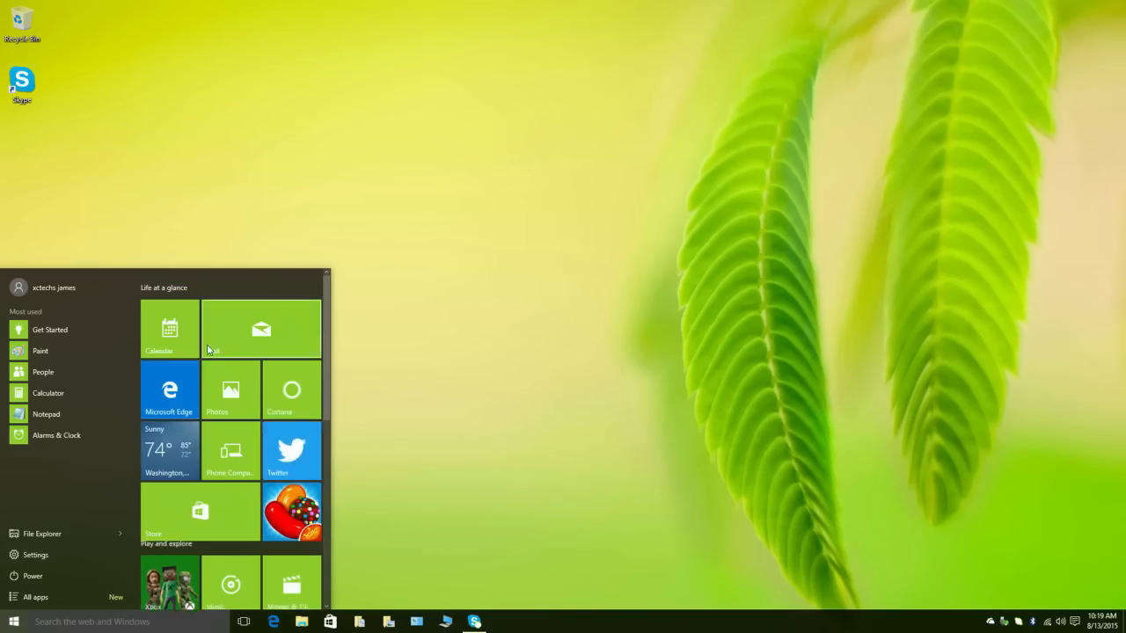
click(35, 597)
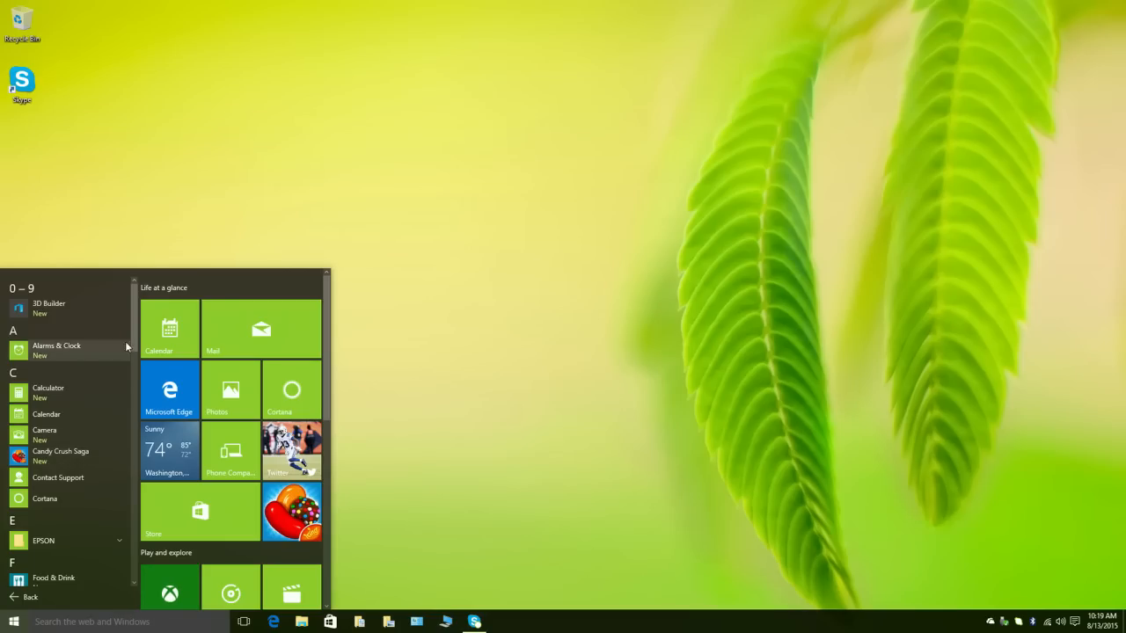
mouse_move(135, 336)
mouse_down()
mouse_move(140, 459)
mouse_move(116, 581)
mouse_up()
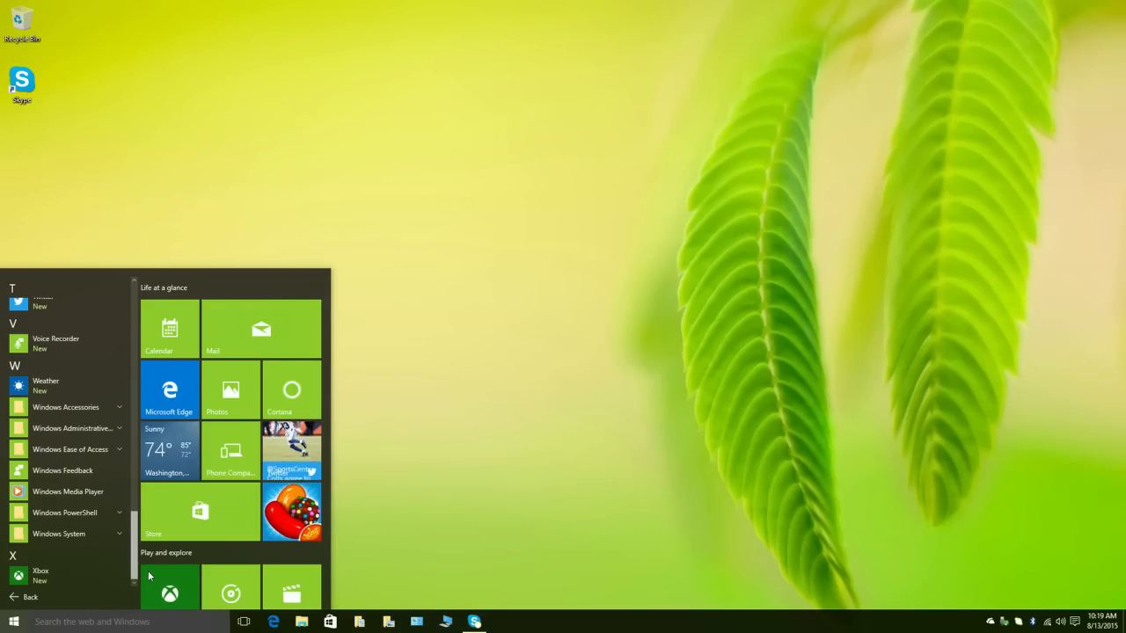
click(39, 599)
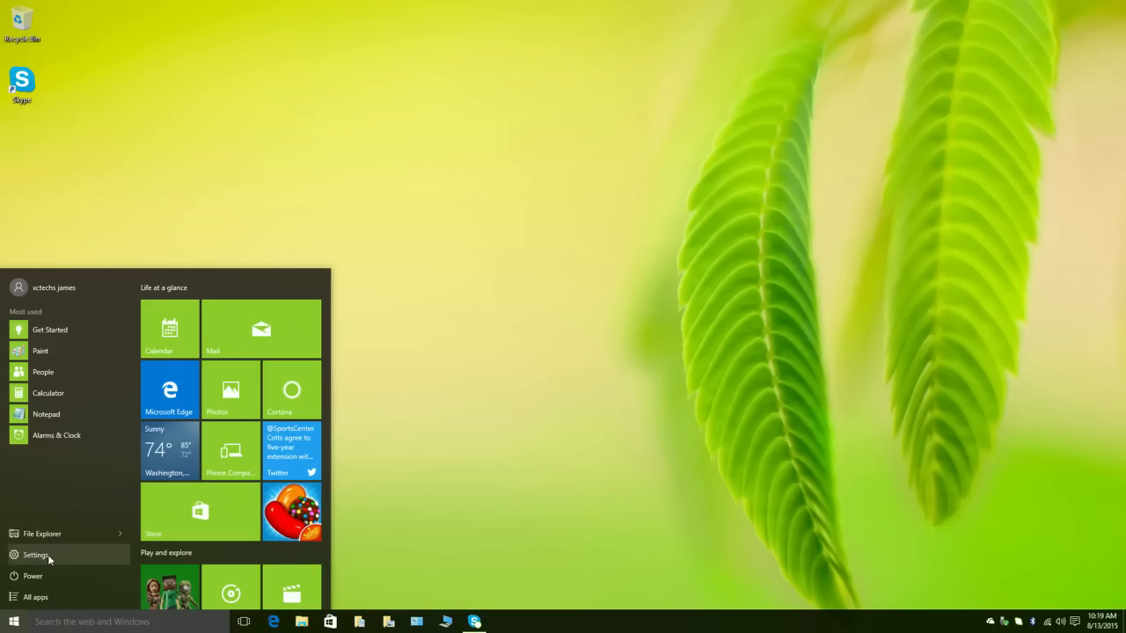
Step: Show the Power options (sleep, shut down, restart), dismiss them and show them again
click(55, 576)
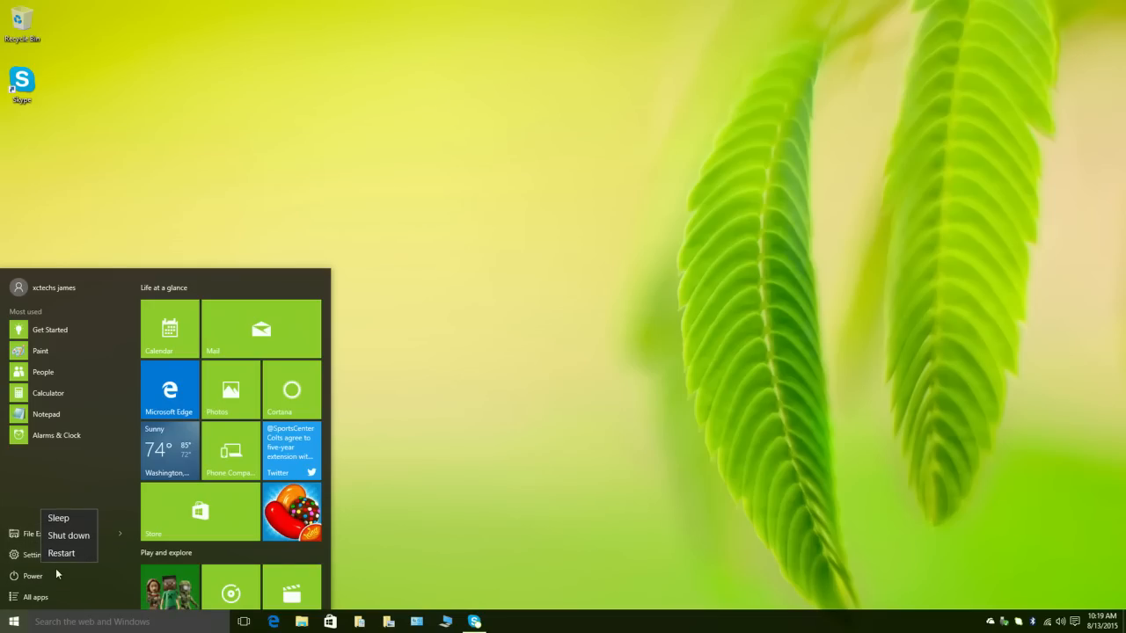
click(78, 497)
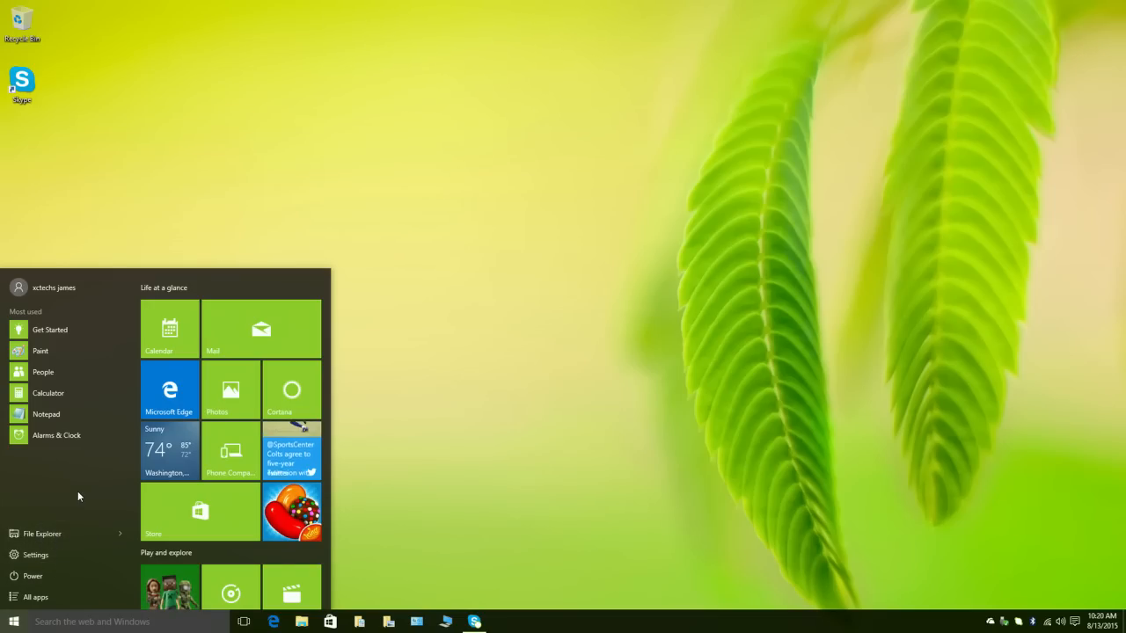
click(50, 575)
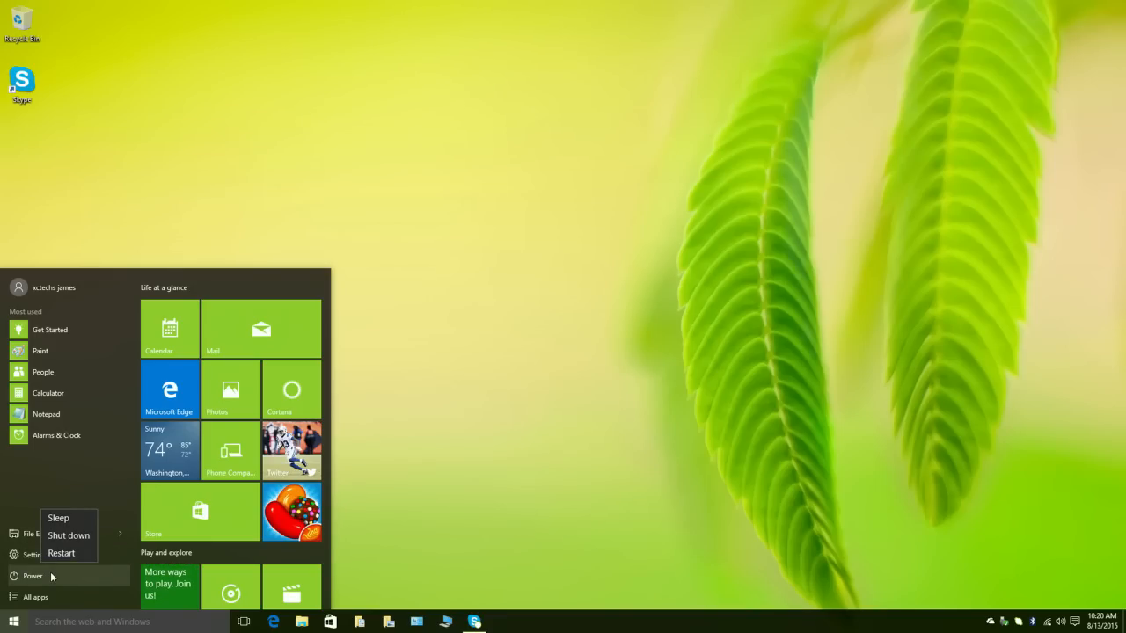
Step: Reopen Start, try moving the Life at a glance group and browse All apps before going back
click(17, 622)
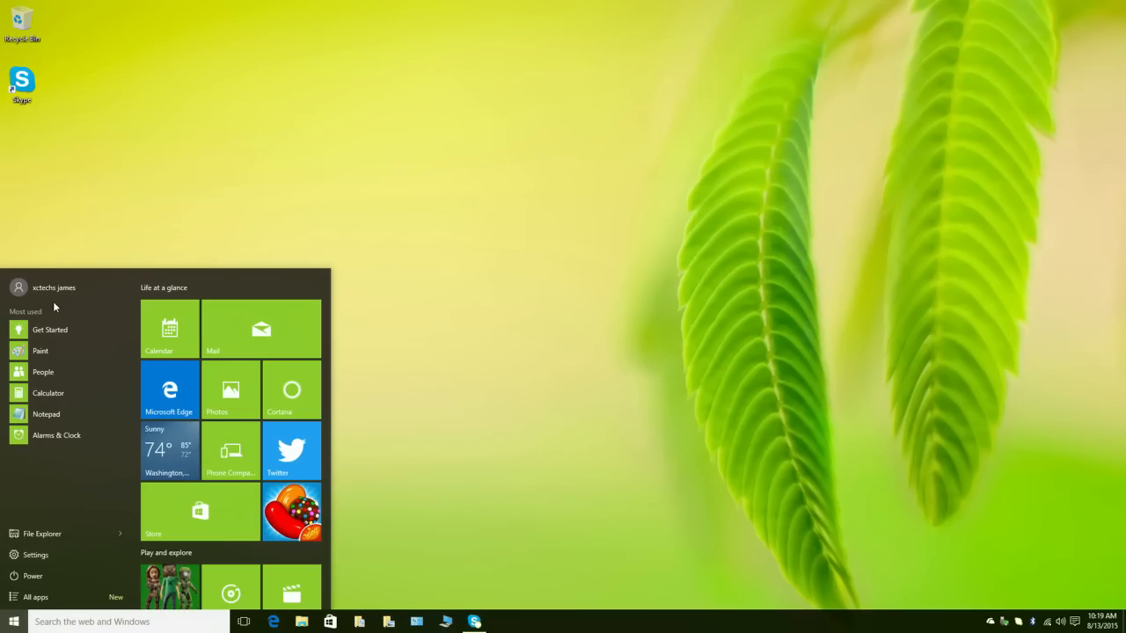
mouse_move(226, 287)
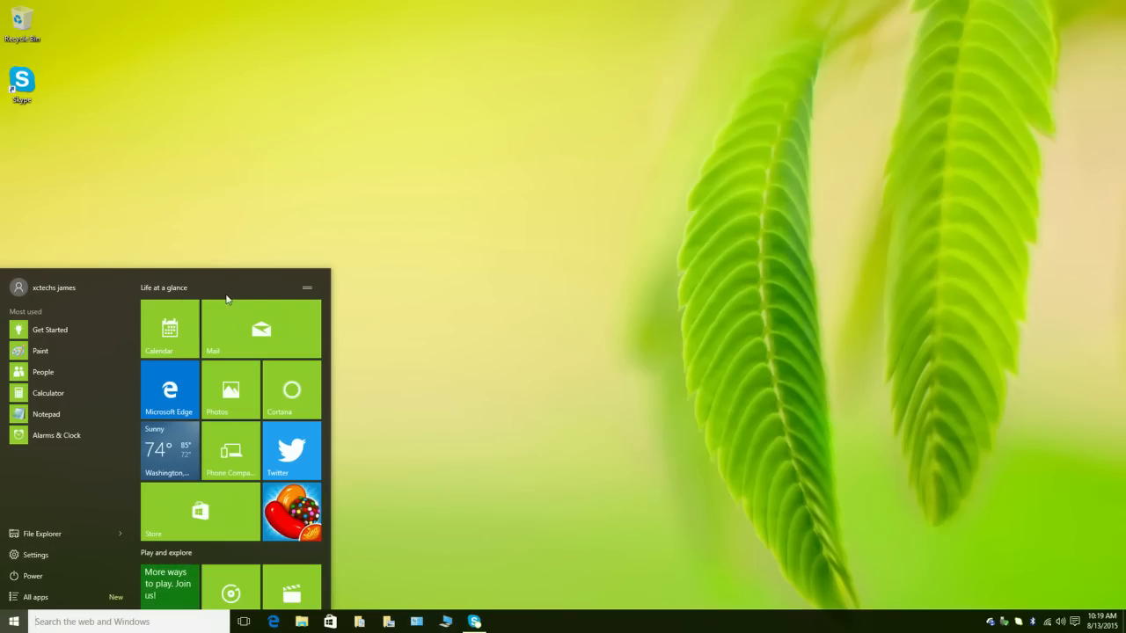
mouse_move(324, 352)
drag(308, 292, 299, 304)
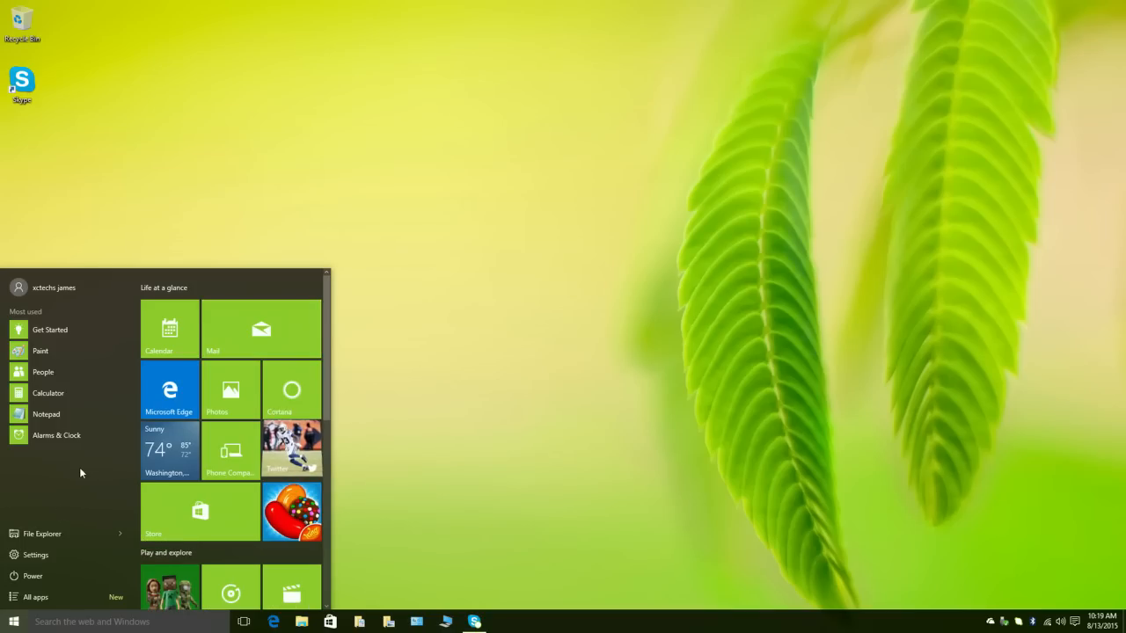
click(35, 598)
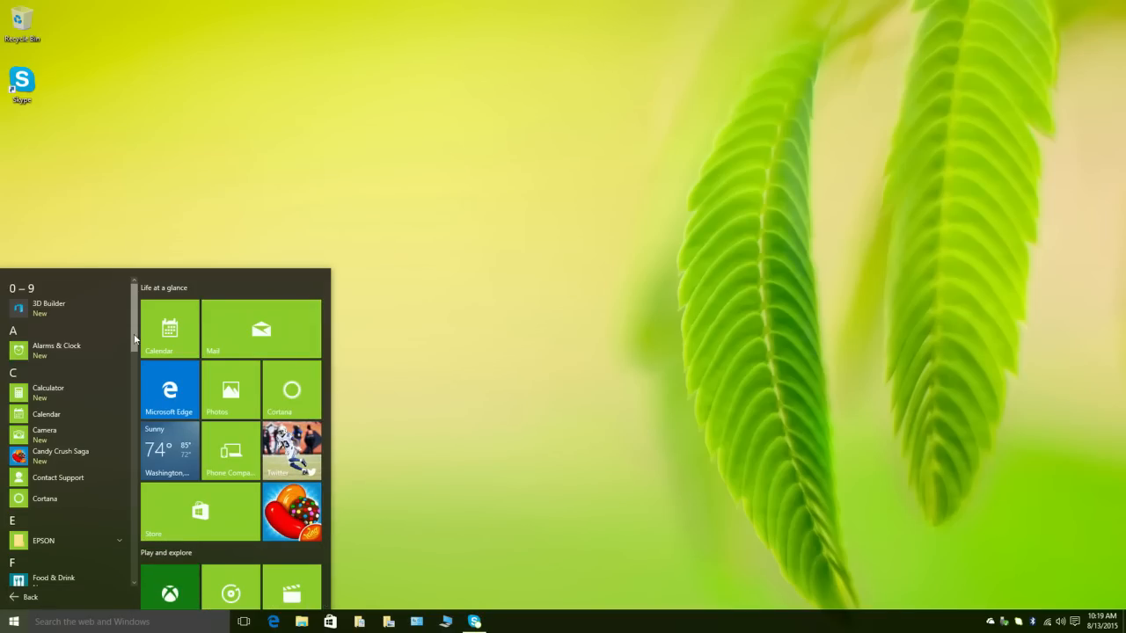
click(30, 597)
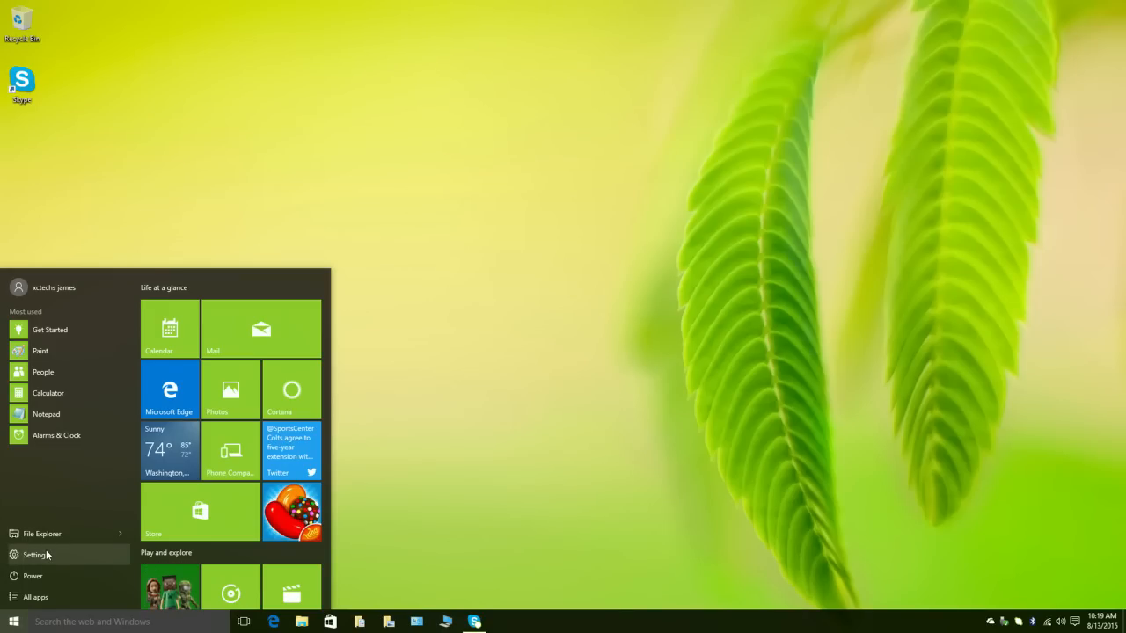
Step: Show and dismiss the Power flyout twice
click(51, 578)
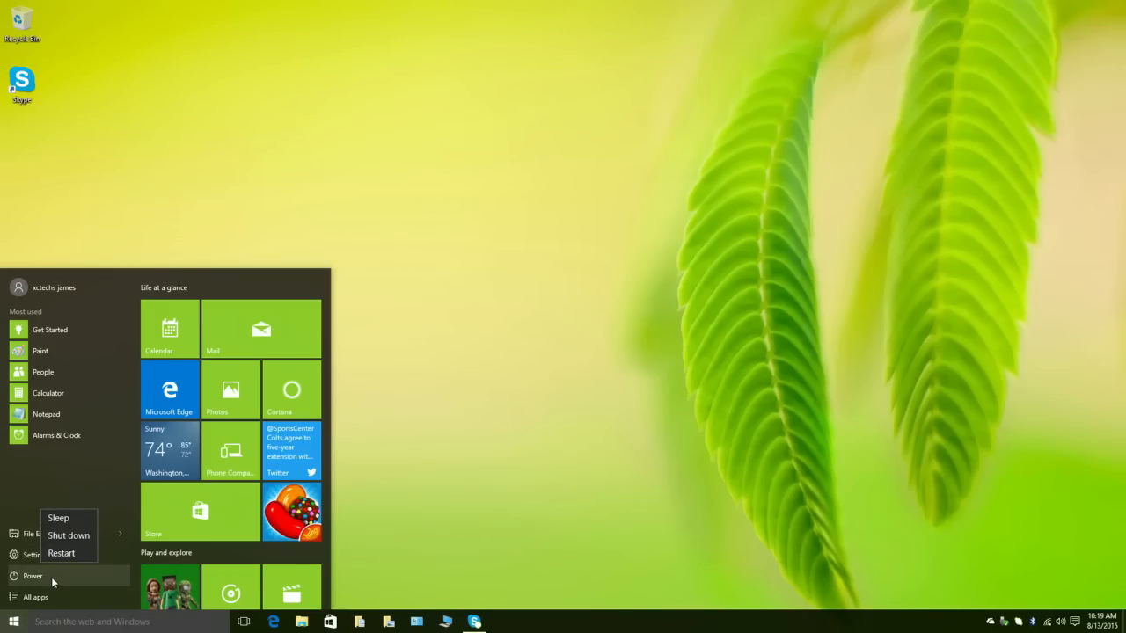
click(77, 497)
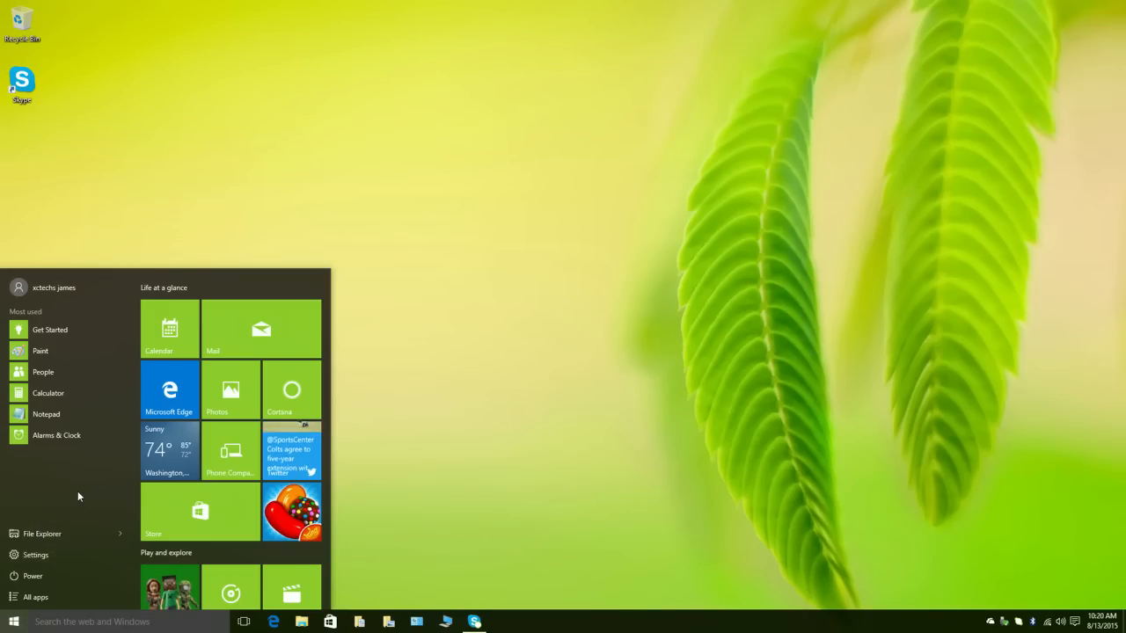
click(50, 574)
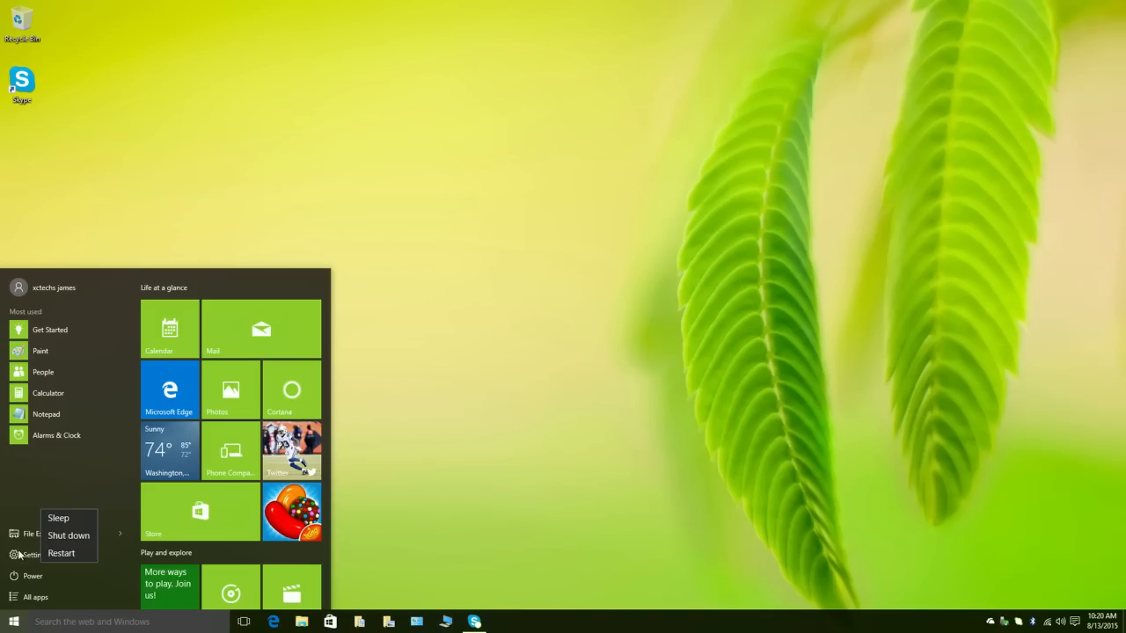
click(20, 558)
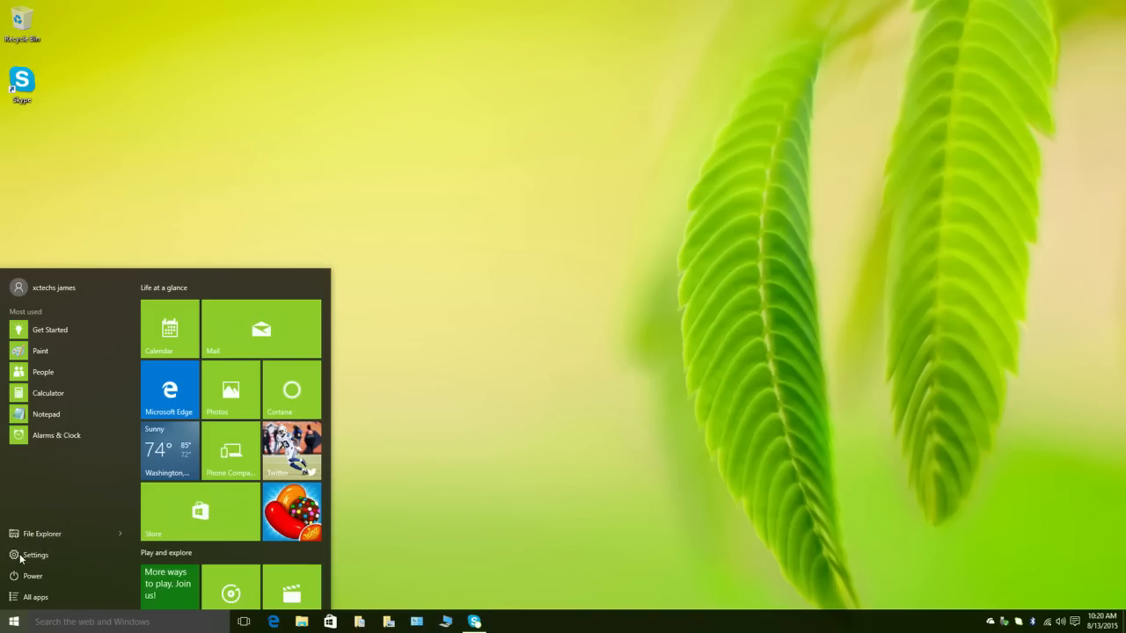
Step: View the System About page for this PC in Settings, then leave Settings for a clear desktop
click(17, 557)
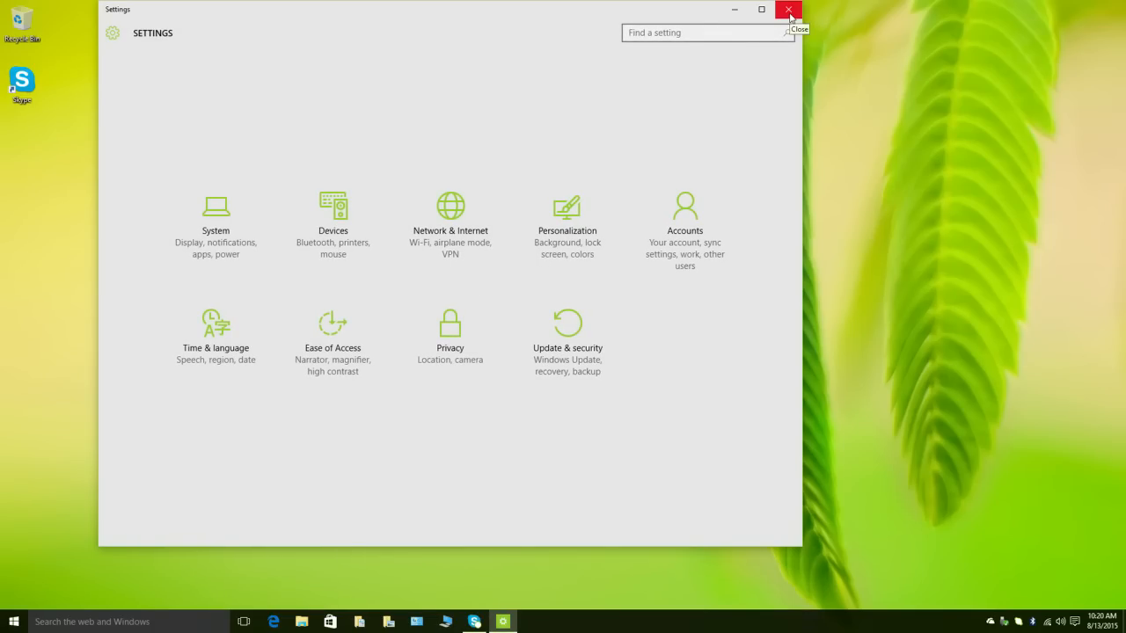
click(218, 238)
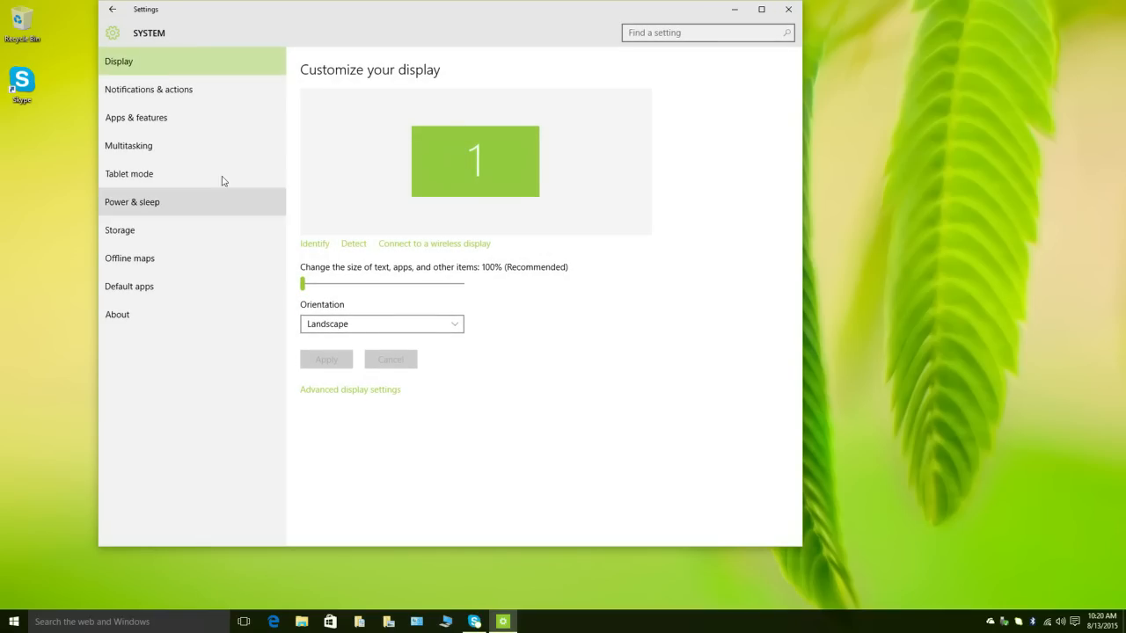
click(156, 326)
click(55, 289)
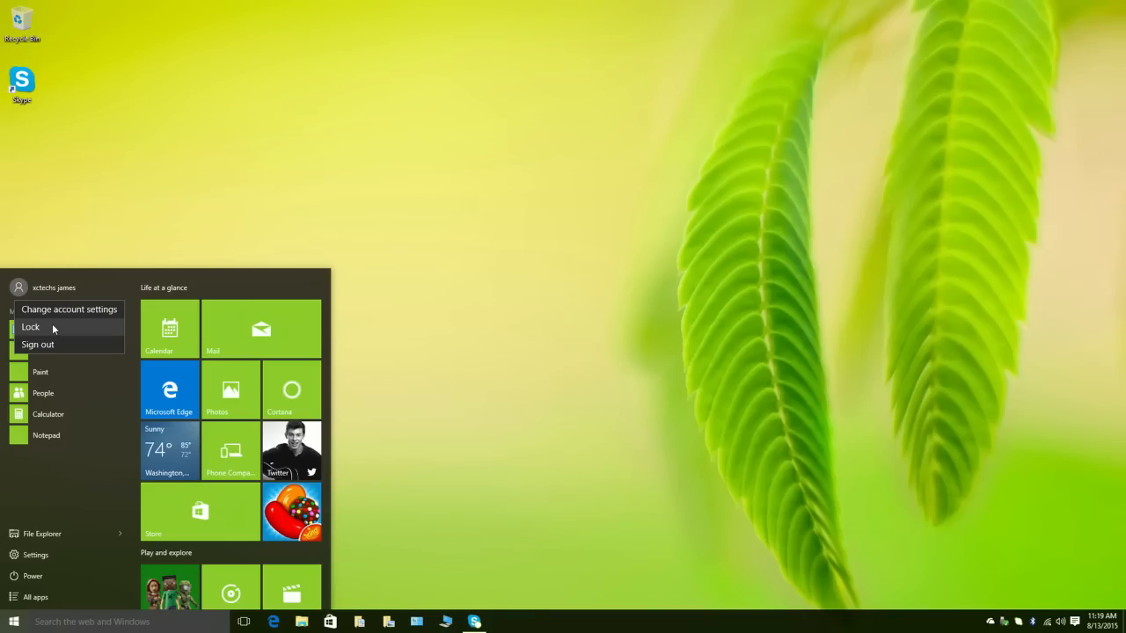
click(417, 621)
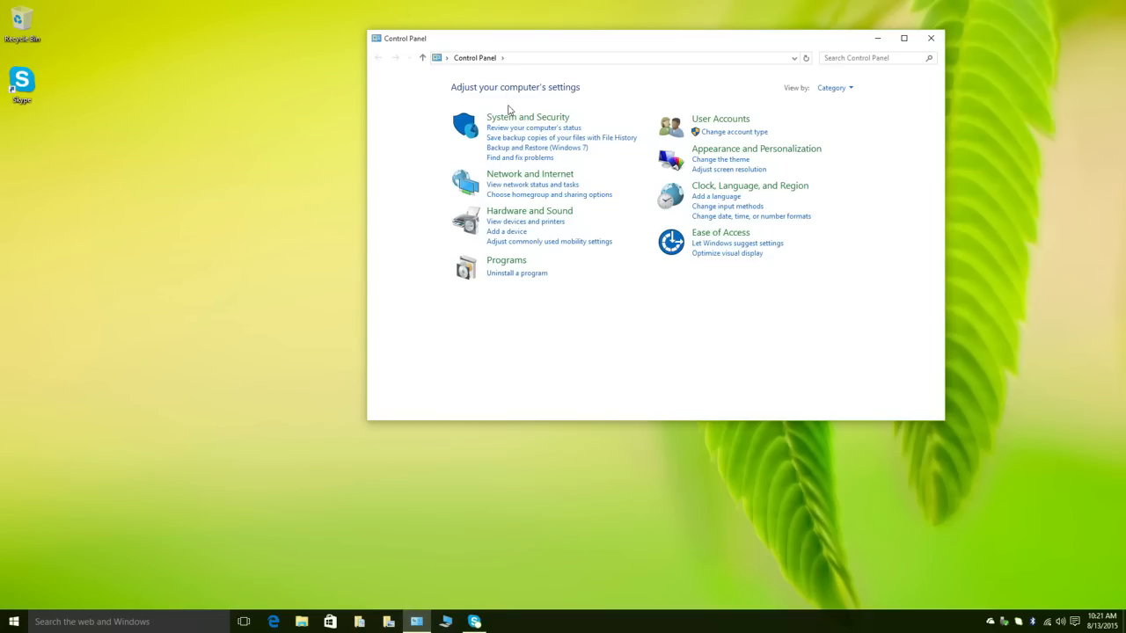
click(514, 119)
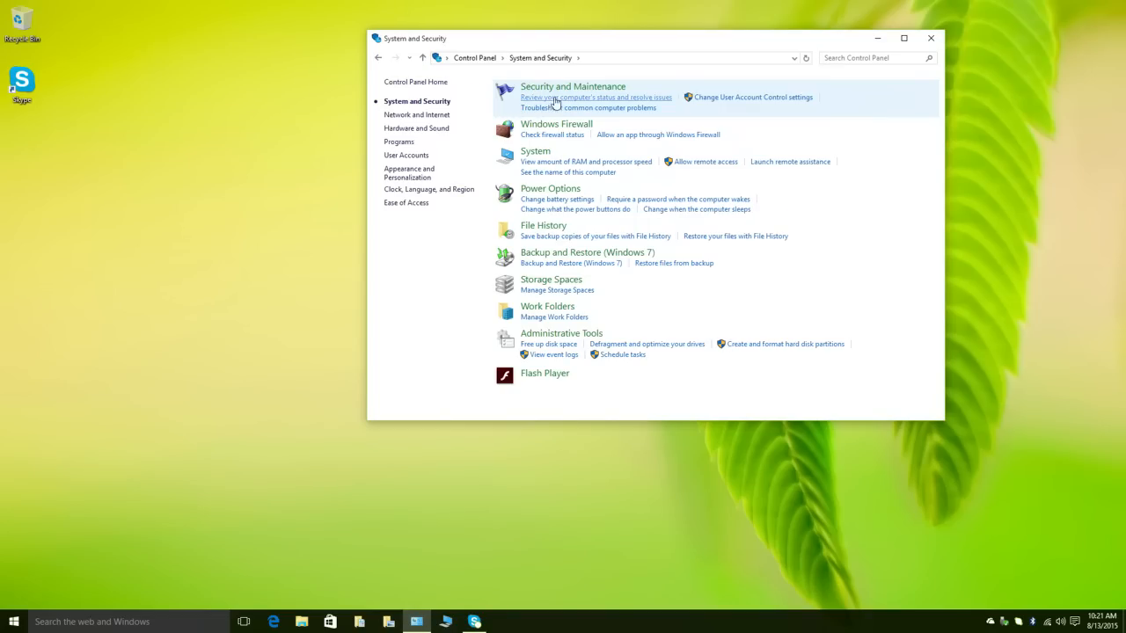
click(535, 154)
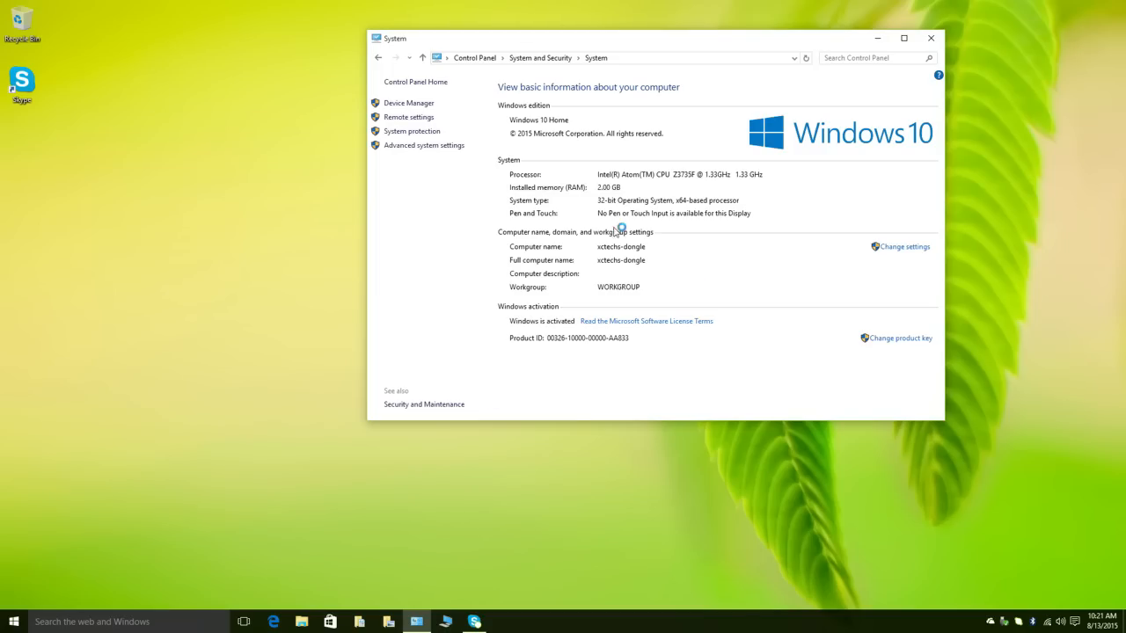
click(932, 38)
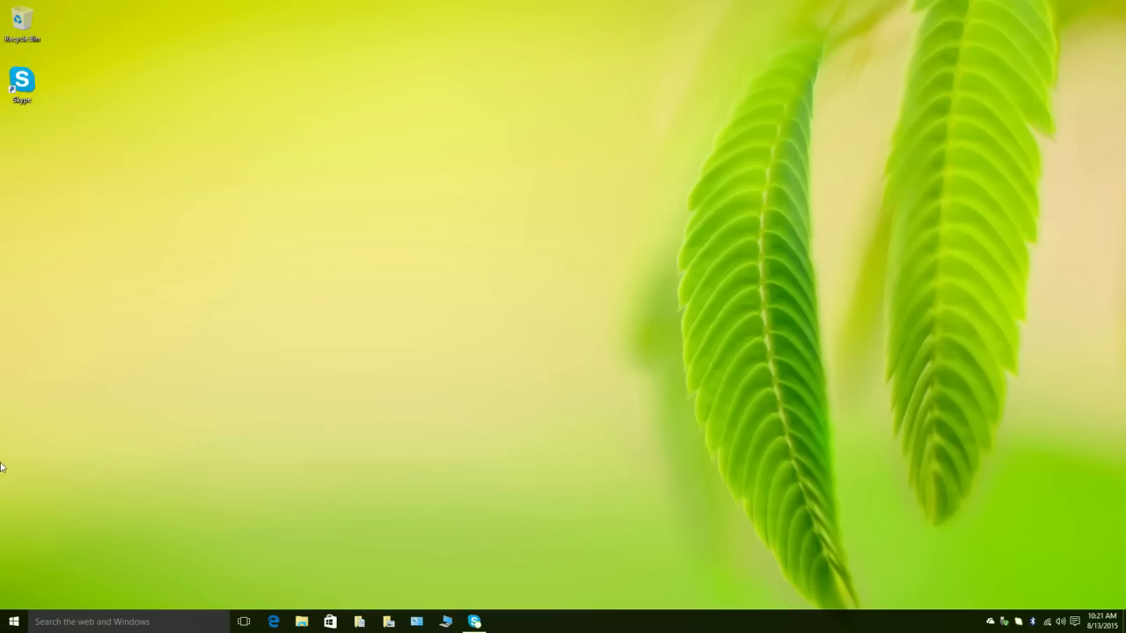